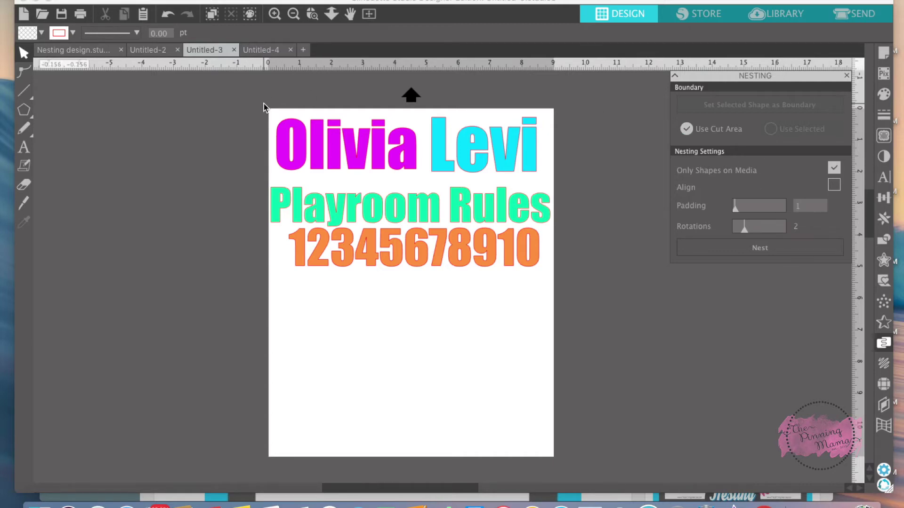
Select the names, rules letters and numbers, then nest them at the page top
{"action": "mouse_move", "coordinate": [264, 104]}
{"action": "left_mouse_down"}
{"action": "mouse_move", "coordinate": [531, 298]}
{"action": "mouse_move", "coordinate": [561, 300]}
{"action": "left_mouse_up"}
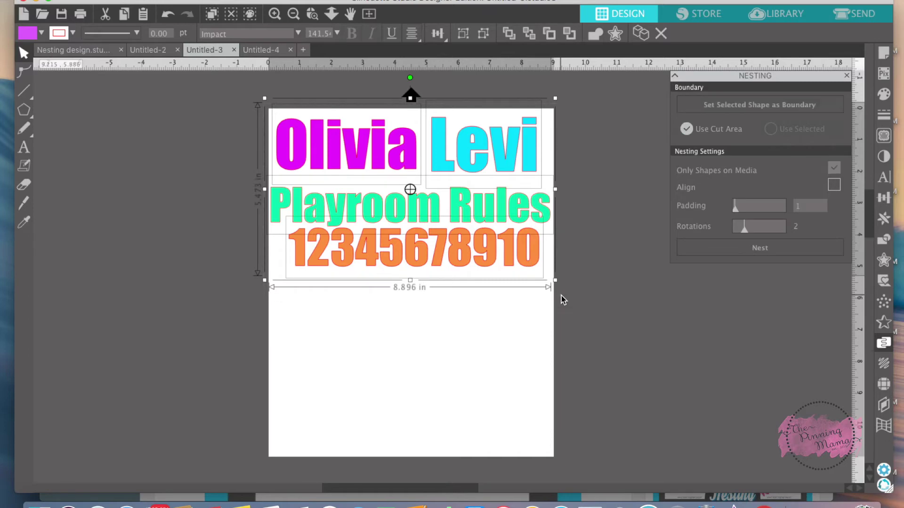
{"action": "left_click", "coordinate": [761, 251]}
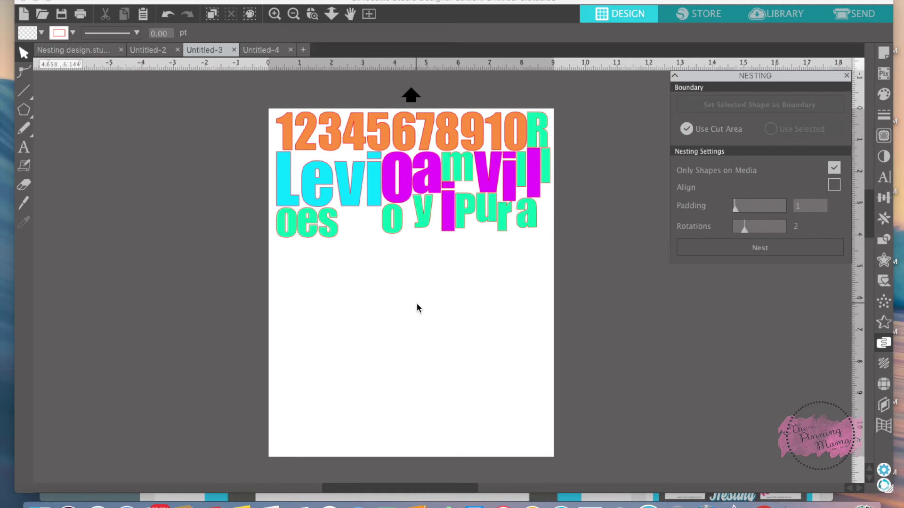
In the Nesting document, select both pink flowers and Olivia, then nest them at the top
{"action": "left_click", "coordinate": [89, 50]}
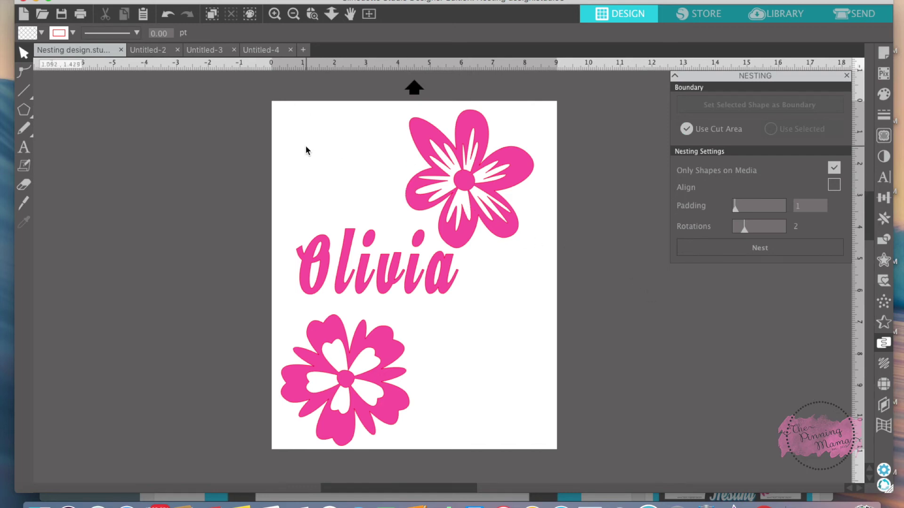
{"action": "mouse_move", "coordinate": [271, 102]}
{"action": "left_mouse_down"}
{"action": "mouse_move", "coordinate": [526, 436]}
{"action": "mouse_move", "coordinate": [561, 457]}
{"action": "left_mouse_up"}
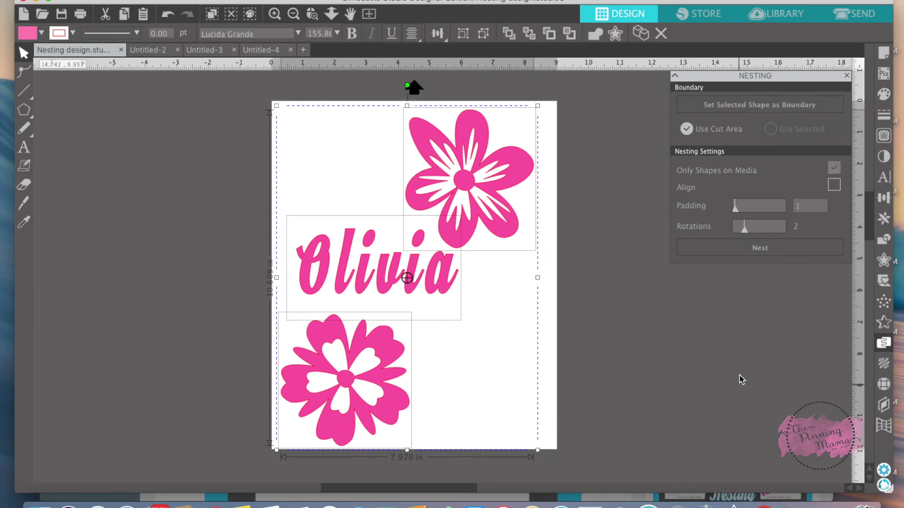
{"action": "left_click", "coordinate": [763, 255]}
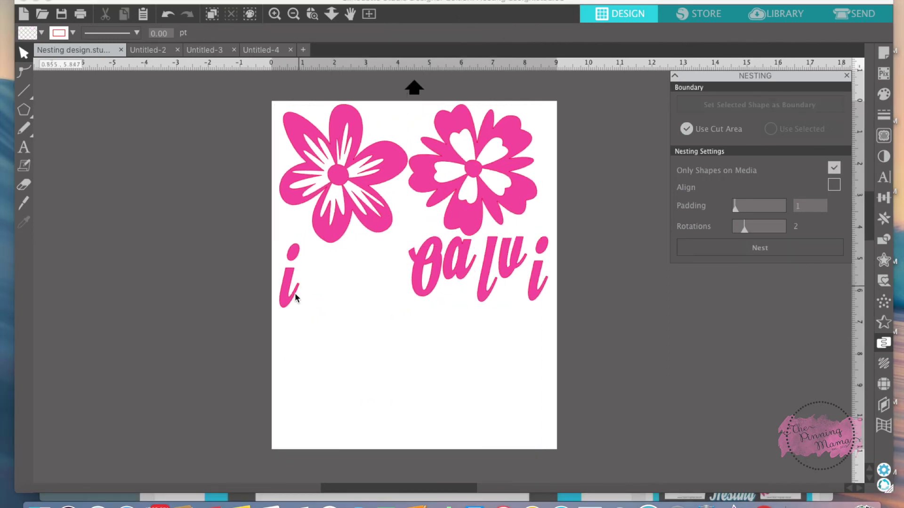